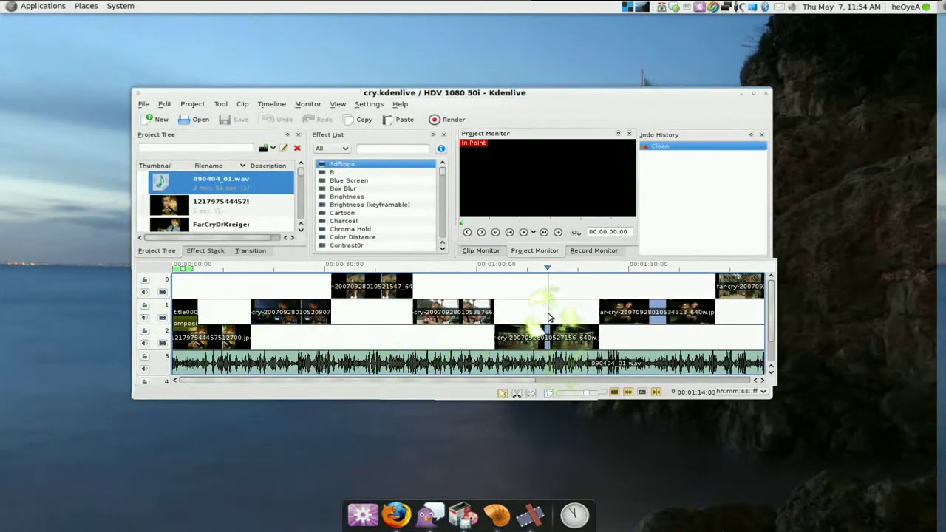
# - Render the project as YouTube 640x480 MP4, then dismiss the crash error and close the Rendering dialog
pyautogui.click(449, 120)
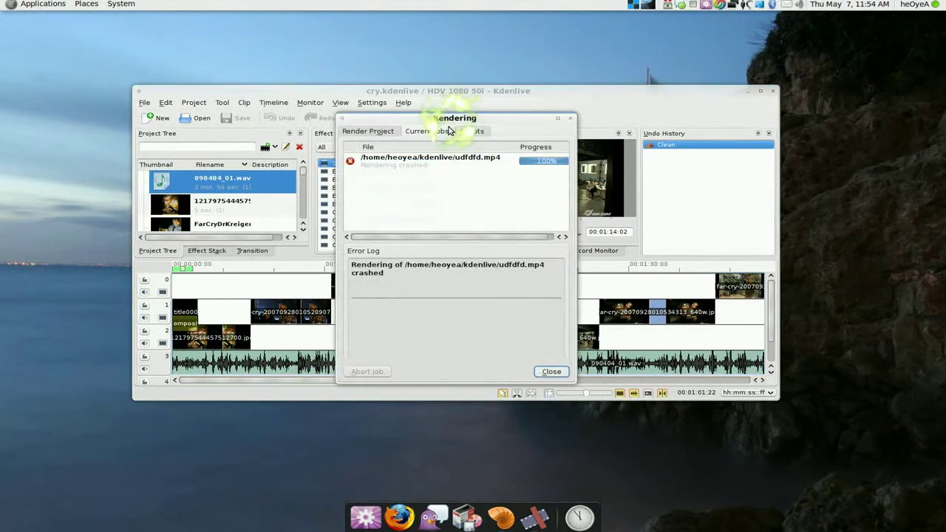
pyautogui.click(382, 133)
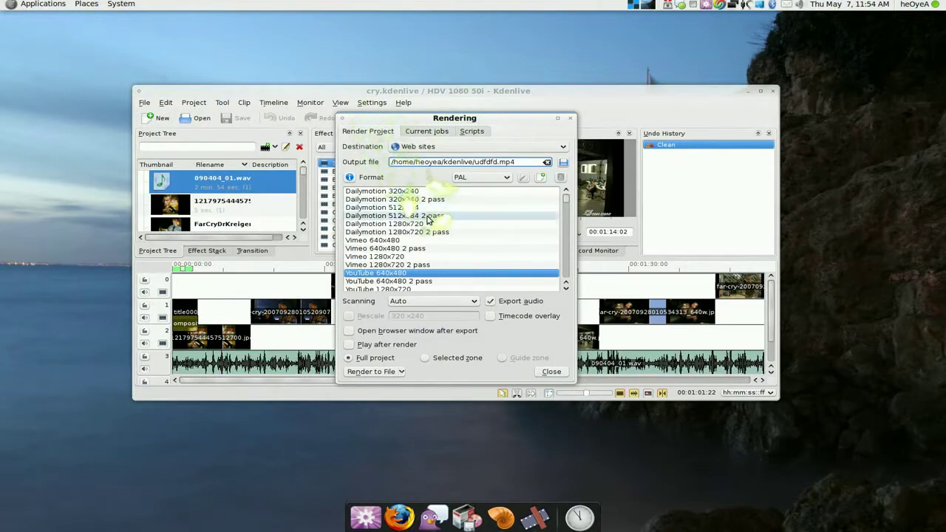
pyautogui.click(403, 272)
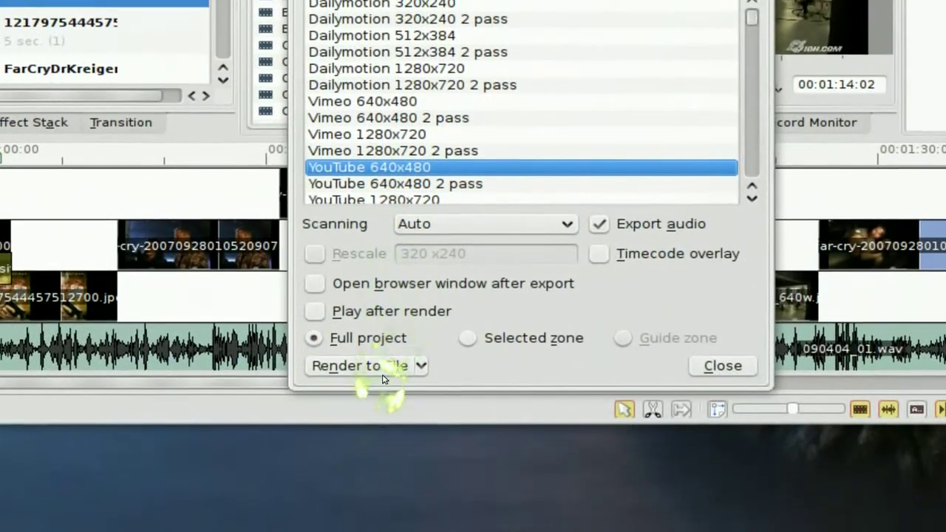
pyautogui.click(383, 366)
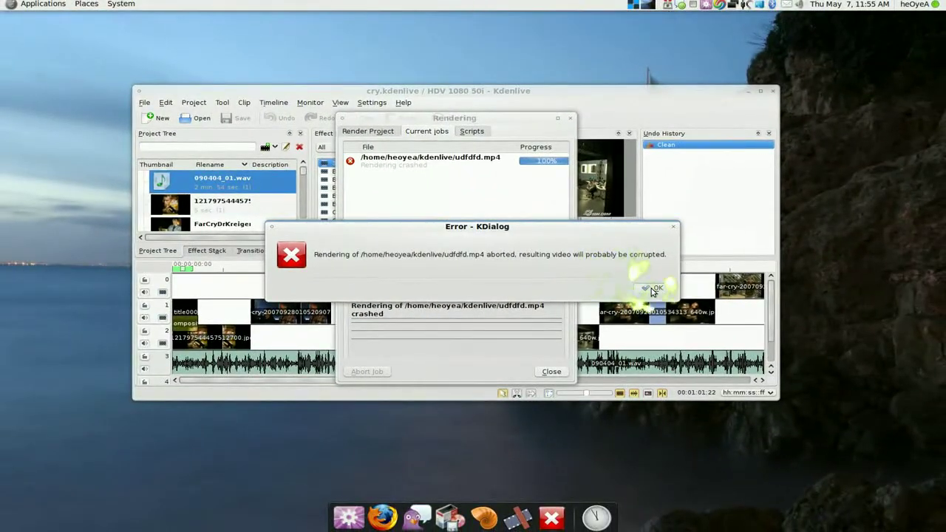
pyautogui.click(654, 288)
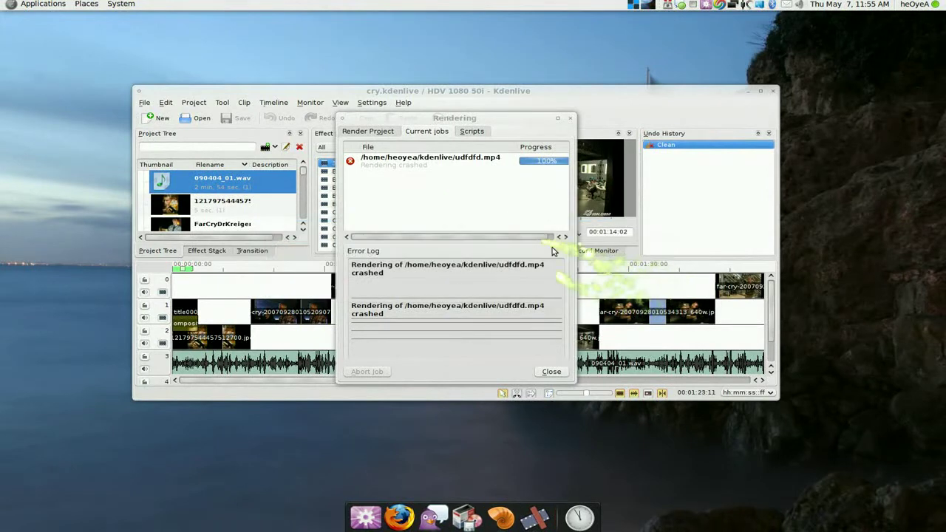
pyautogui.click(553, 372)
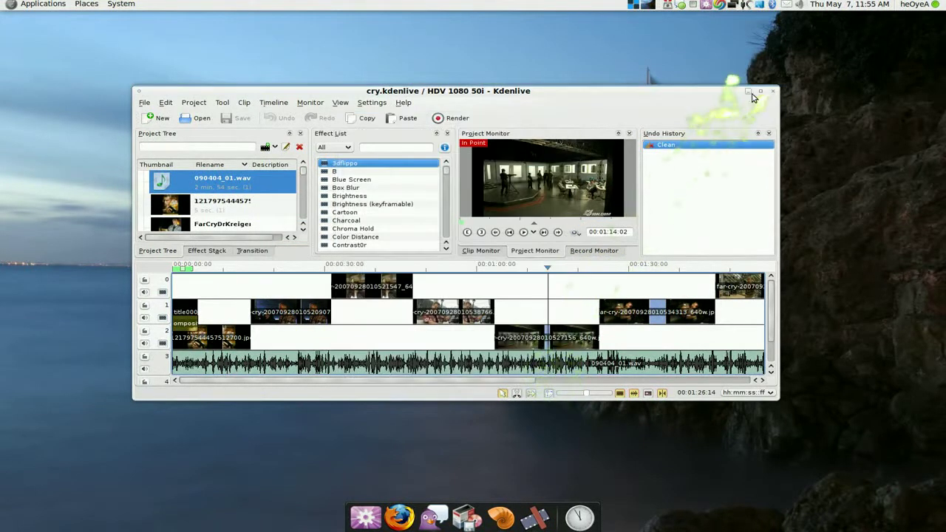
# - Quit Kdenlive and open the hidden .kde folder in the home directory
pyautogui.click(768, 92)
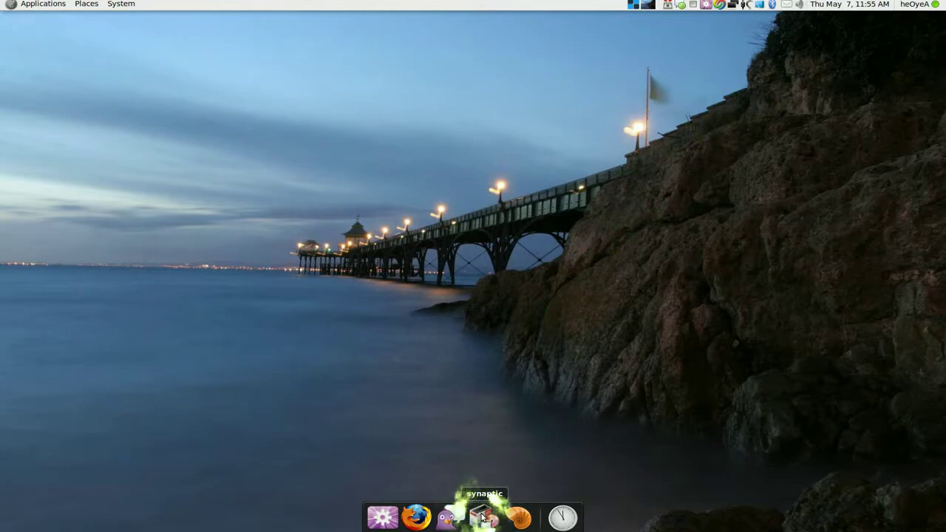
pyautogui.click(519, 516)
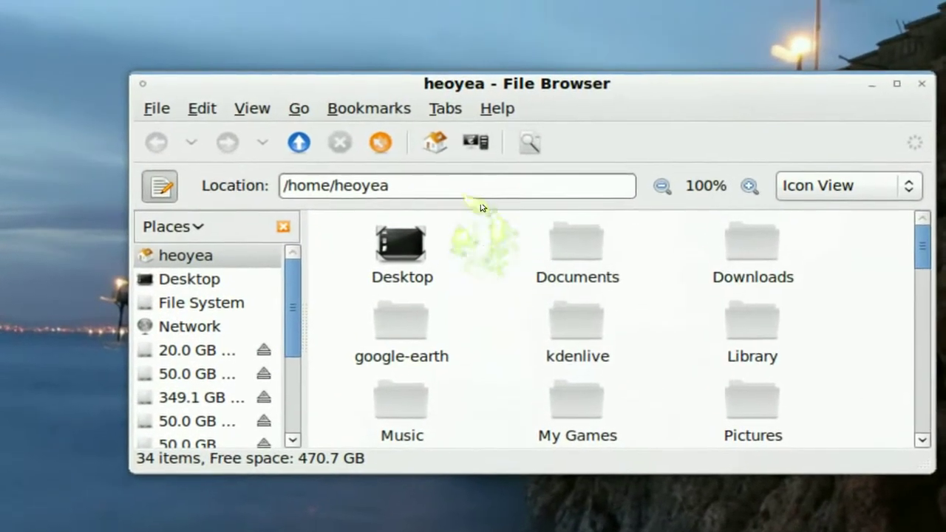
pyautogui.click(488, 198)
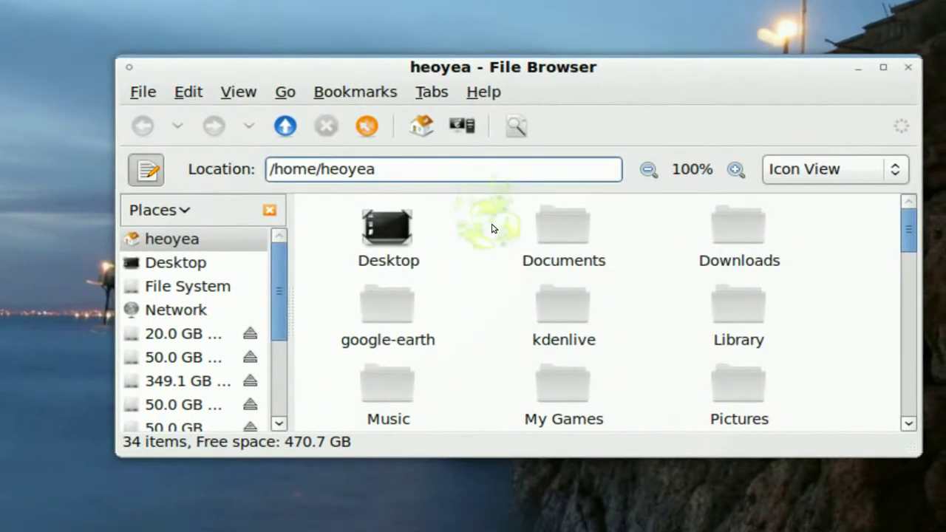
pyautogui.write('.kde')
pyautogui.press('Return')
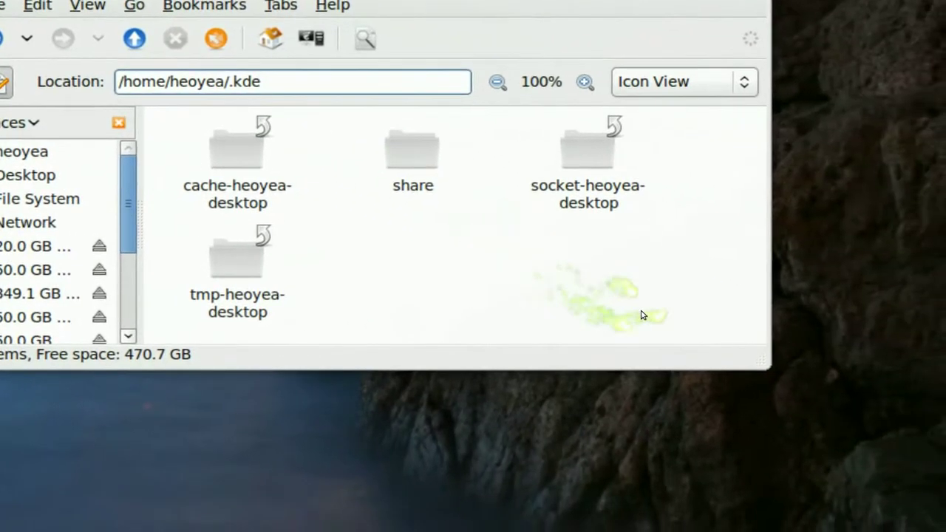
# - Delete all four folders inside .kde and minimize the file browser
pyautogui.moveTo(641, 315); pyautogui.dragTo(242, 164)
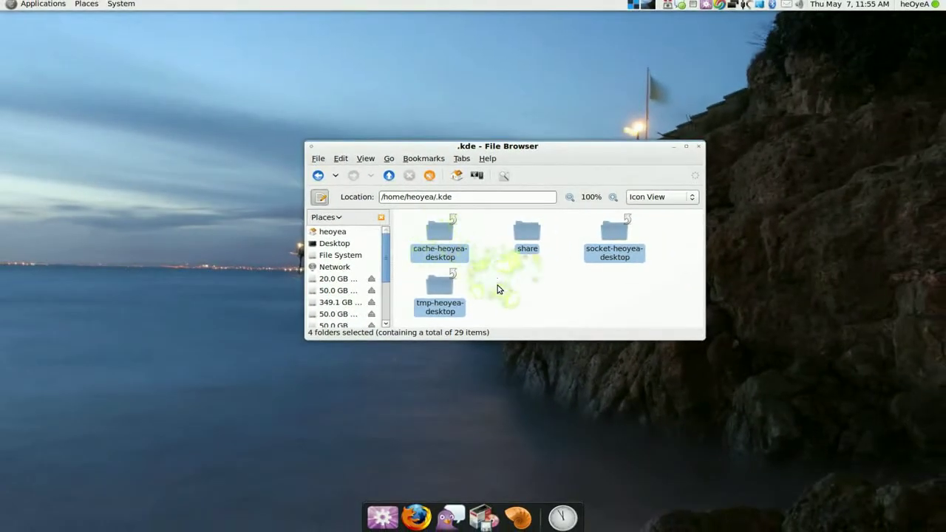
pyautogui.press('Delete')
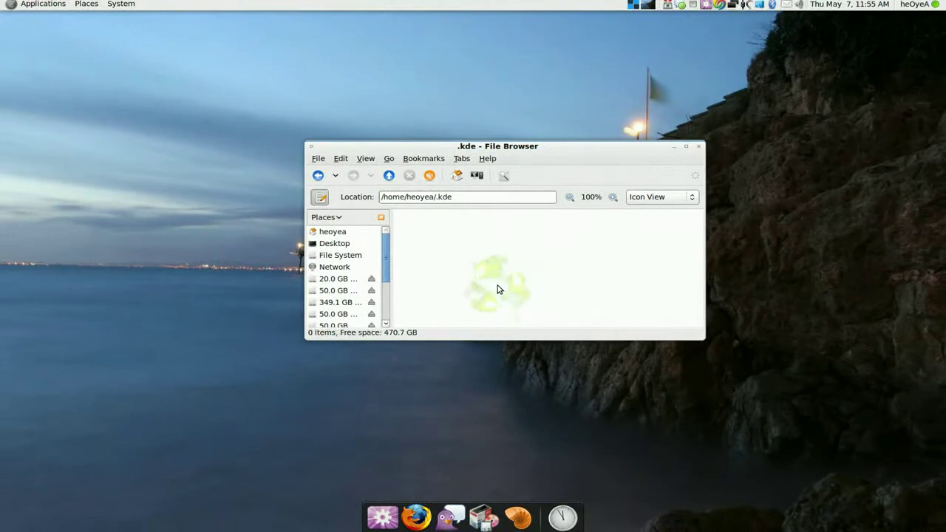
pyautogui.click(673, 147)
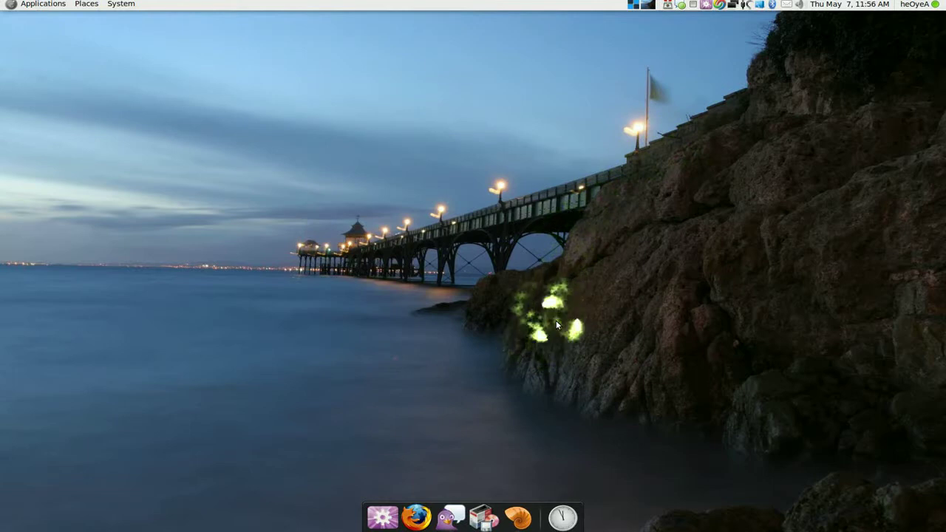
# - Relaunch Kdenlive and cancel the first-run wizard that reports MLT's SDL module missing
pyautogui.press('super+space')
pyautogui.write('k')
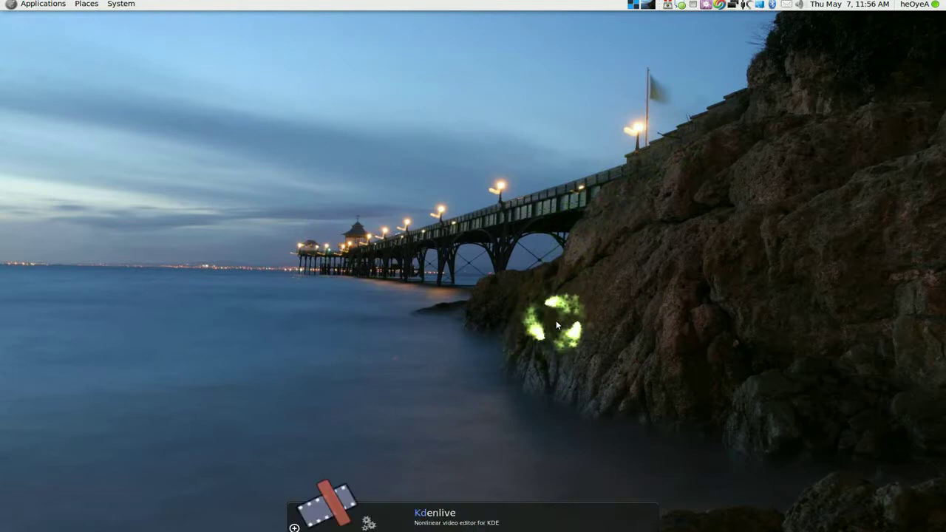
pyautogui.press('Return')
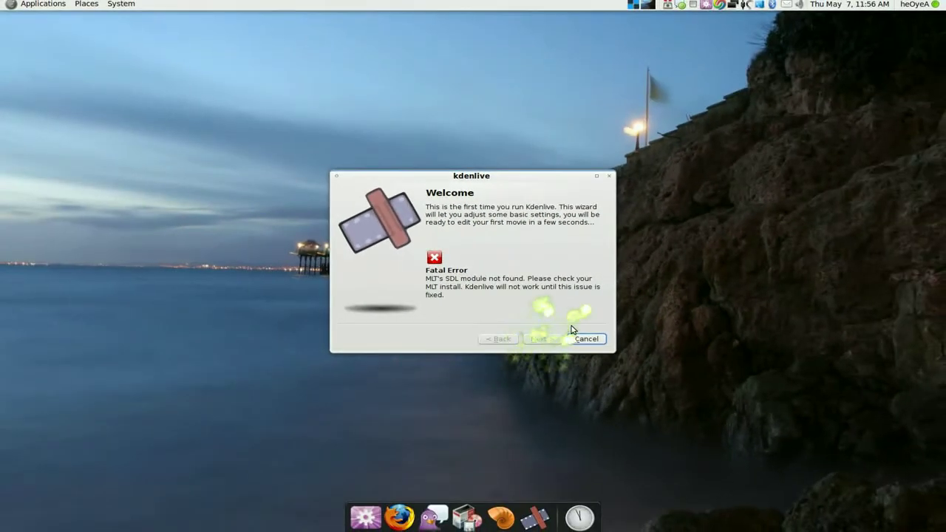
pyautogui.click(584, 340)
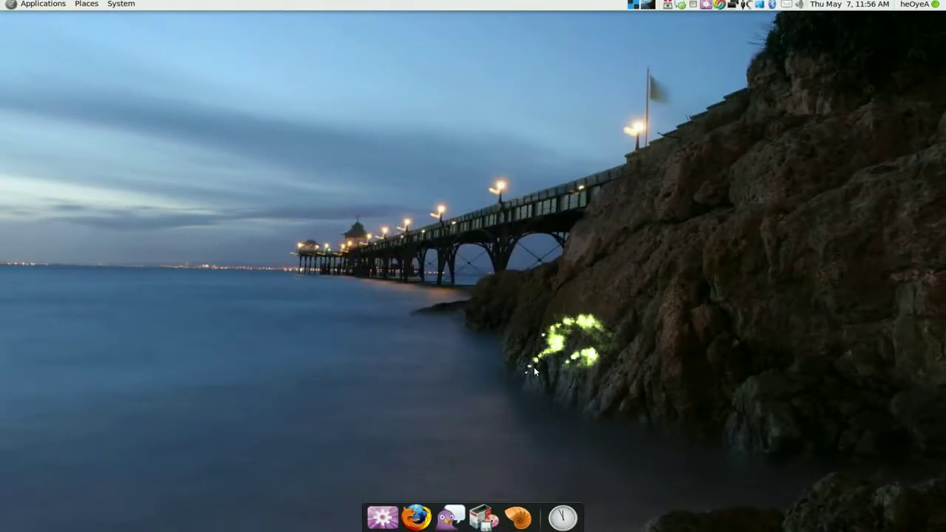
pyautogui.click(485, 516)
# - Mark frei0r-plugins for removal in Synaptic and apply the uninstall
pyautogui.click(353, 230)
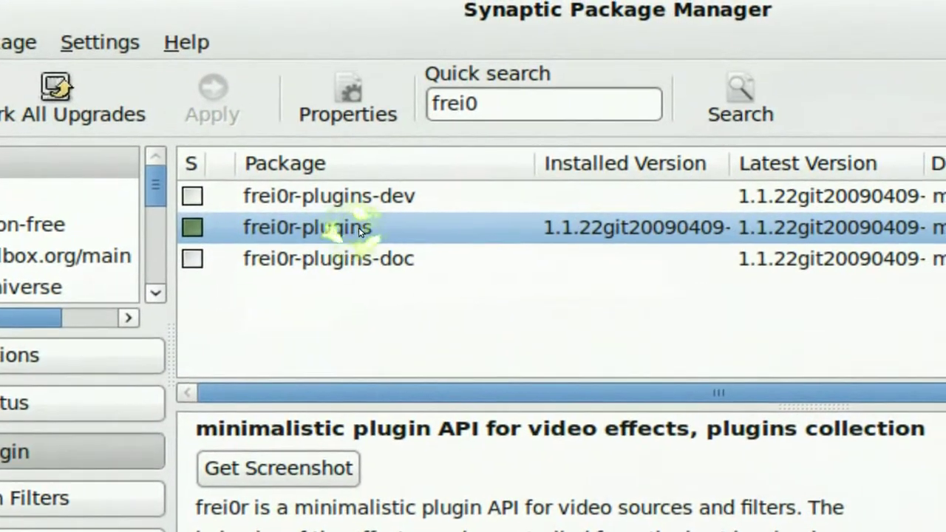
pyautogui.rightClick(385, 227)
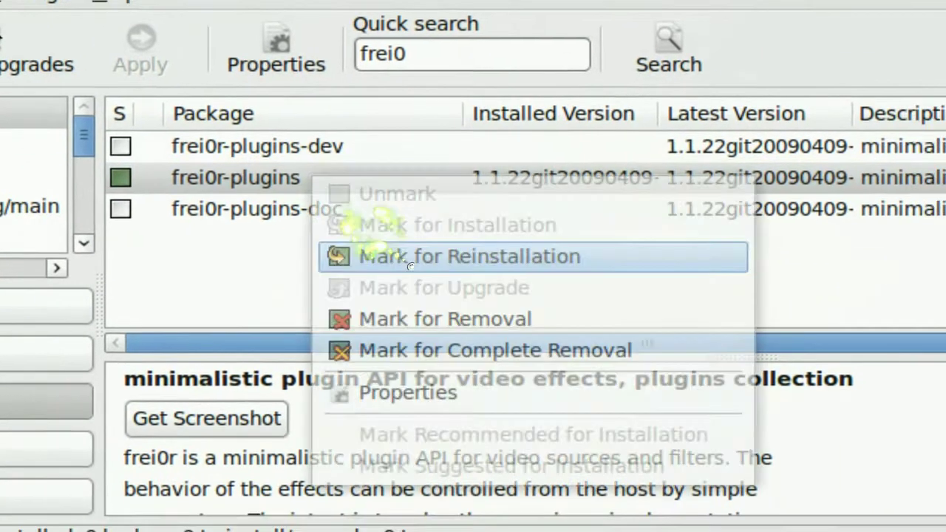
pyautogui.click(409, 266)
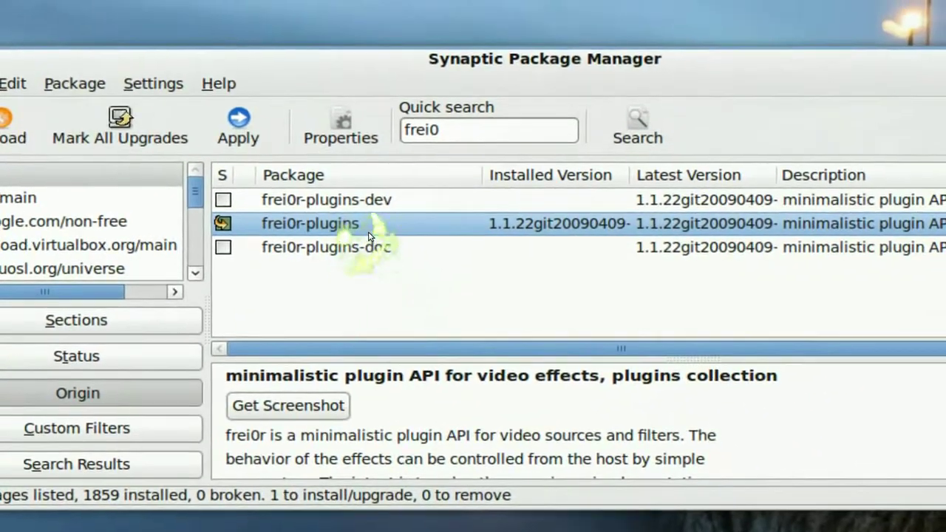
pyautogui.rightClick(370, 235)
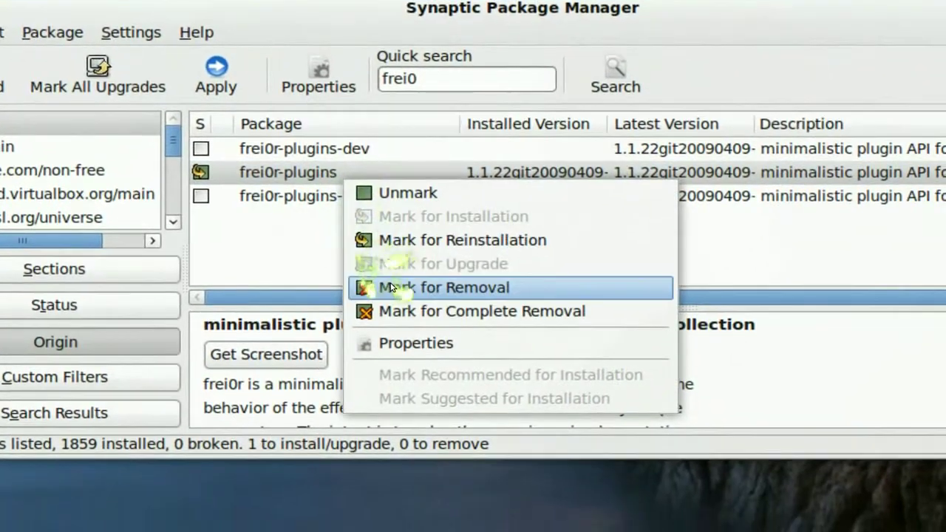
pyautogui.click(413, 334)
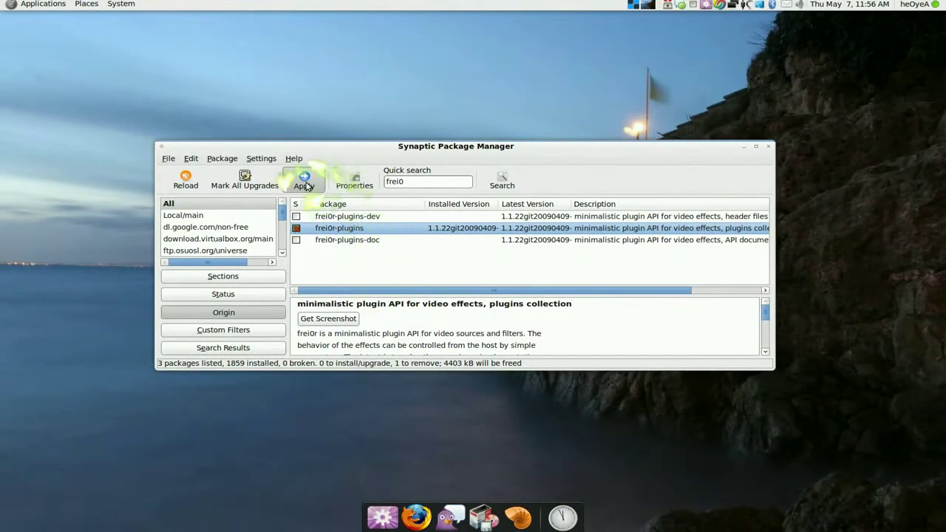
pyautogui.click(303, 180)
pyautogui.click(560, 359)
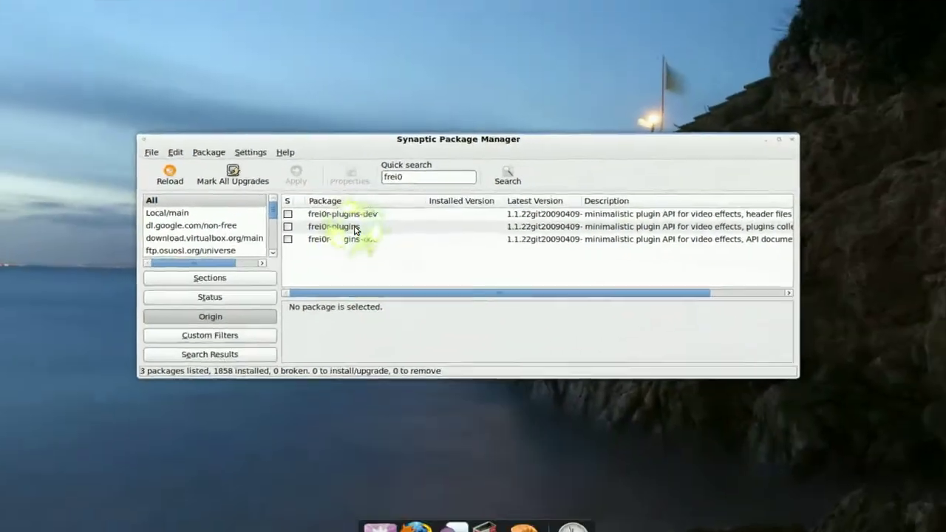
# - Launch Kdenlive again from the application launcher
pyautogui.hotkey('alt', 'Tab')
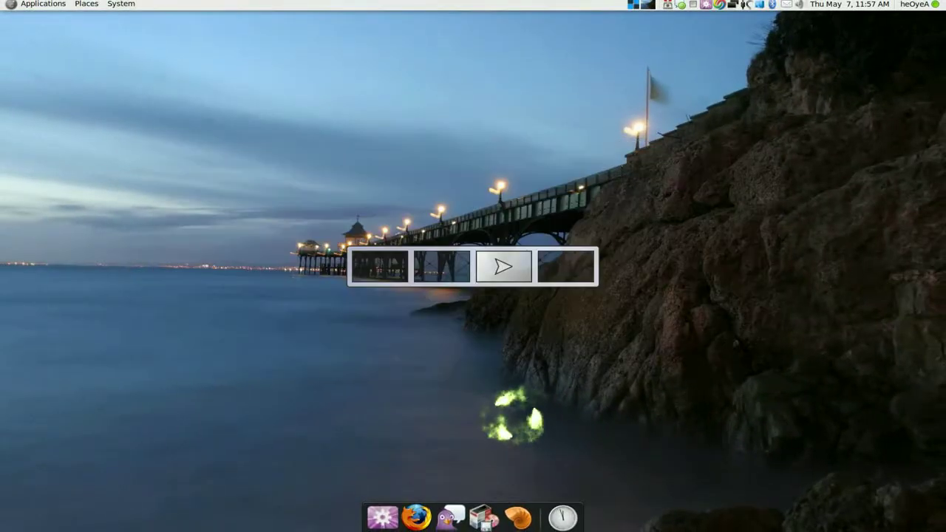
pyautogui.press('super+space')
pyautogui.write('k')
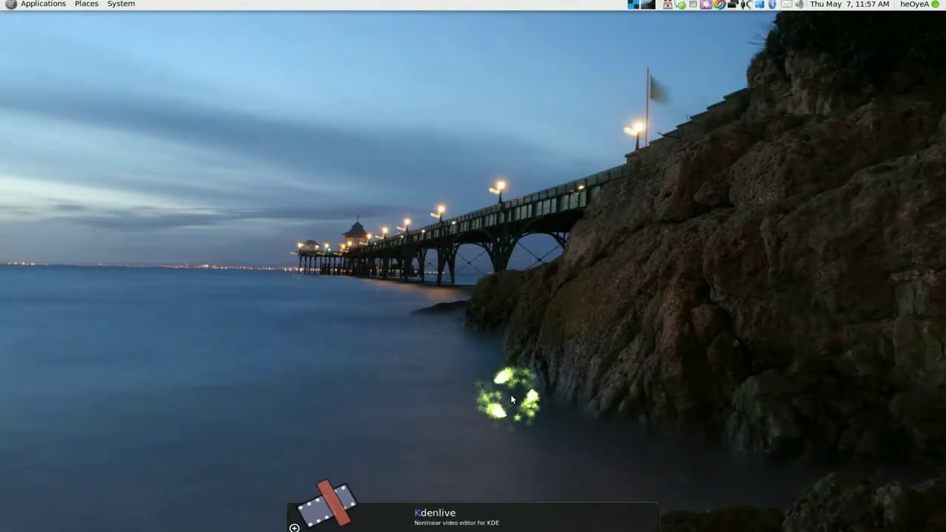
pyautogui.press('Return')
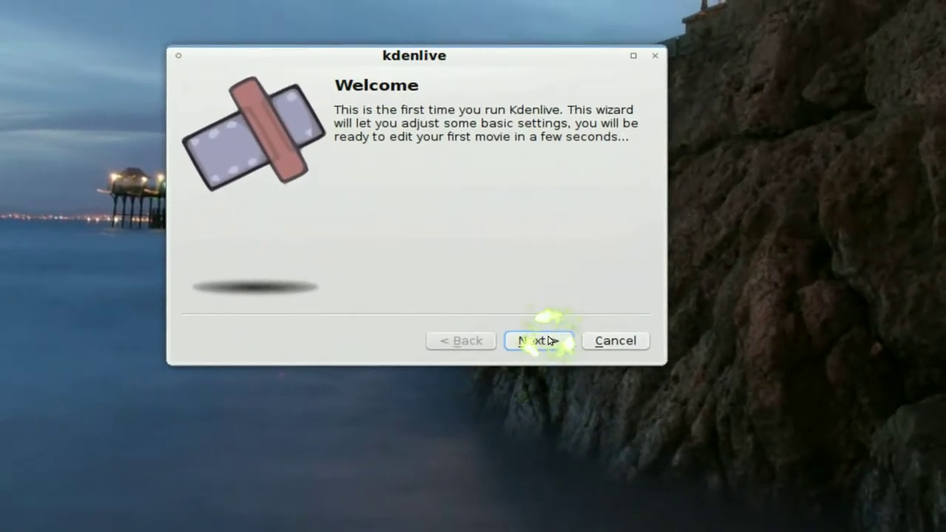
# - Complete the first-run wizard, keeping HDV 1080 50i as the default video profile
pyautogui.click(563, 303)
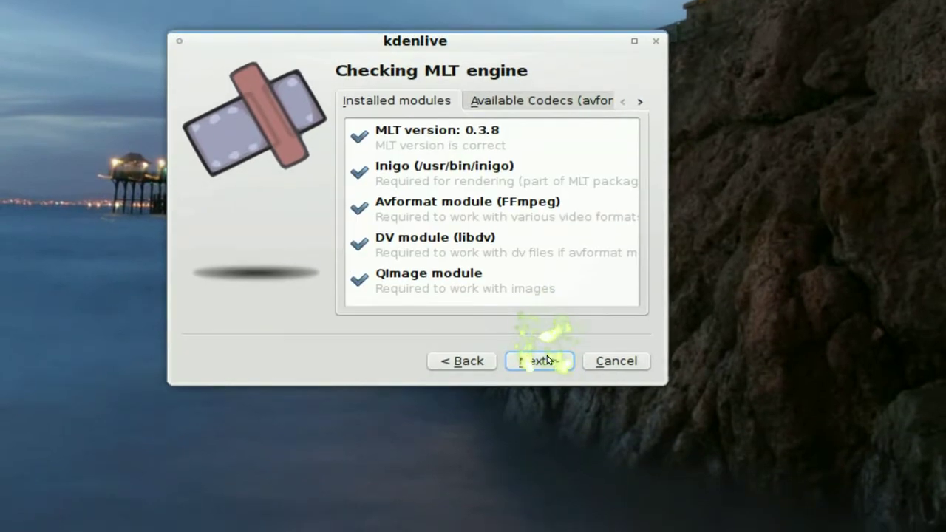
pyautogui.click(550, 374)
pyautogui.click(553, 354)
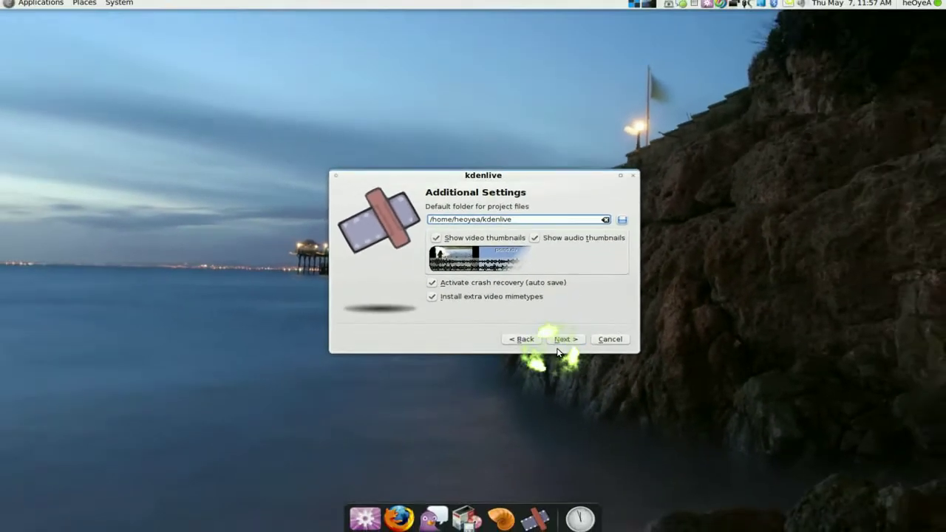
pyautogui.click(565, 338)
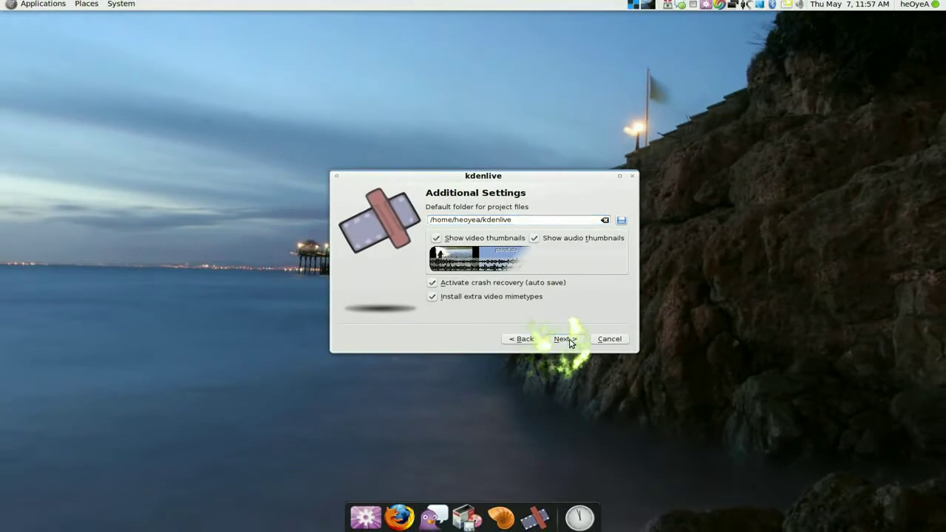
pyautogui.click(566, 339)
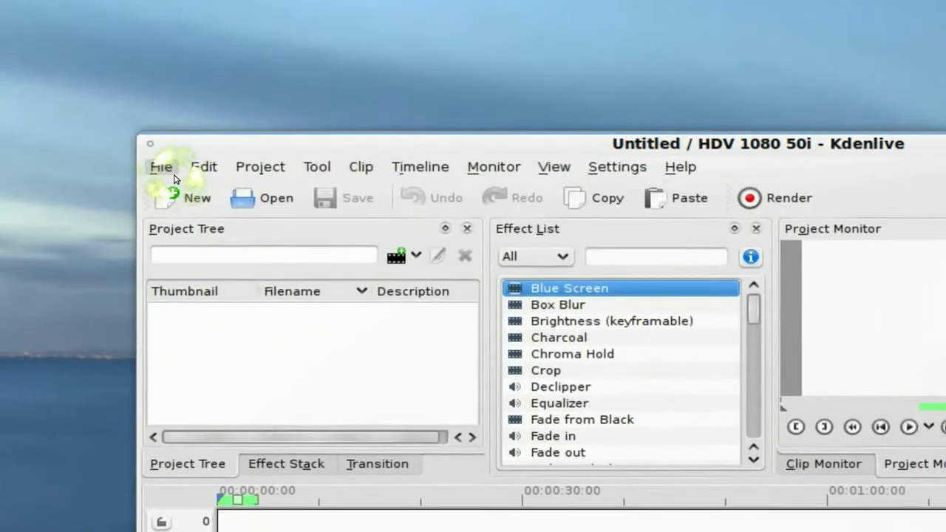
# - Open cry.kdenlive from the kdenlive/farcry folder and place the playhead at 00:01:10:22
pyautogui.click(167, 171)
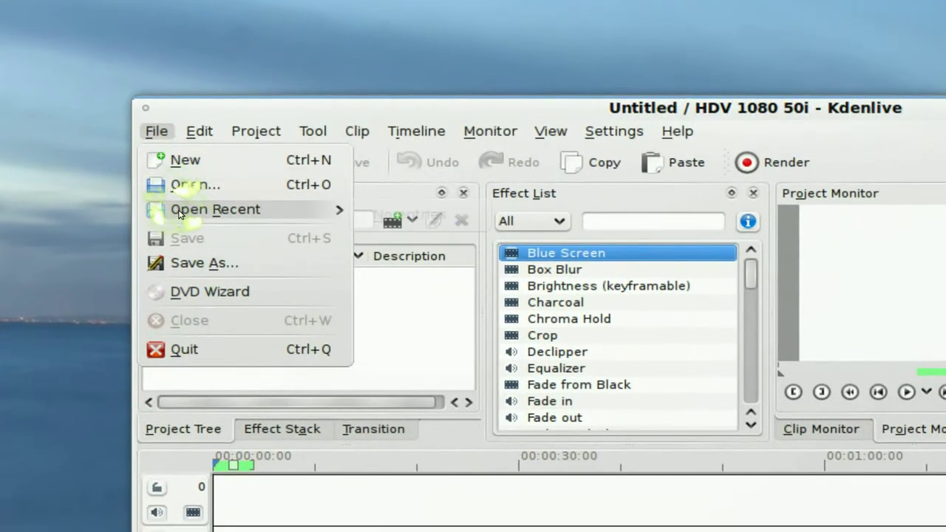
pyautogui.click(200, 185)
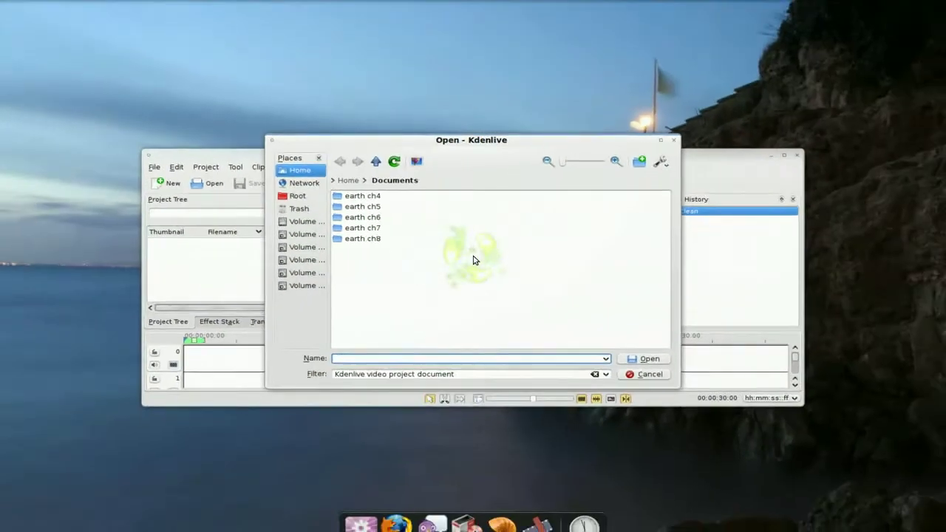
pyautogui.click(376, 162)
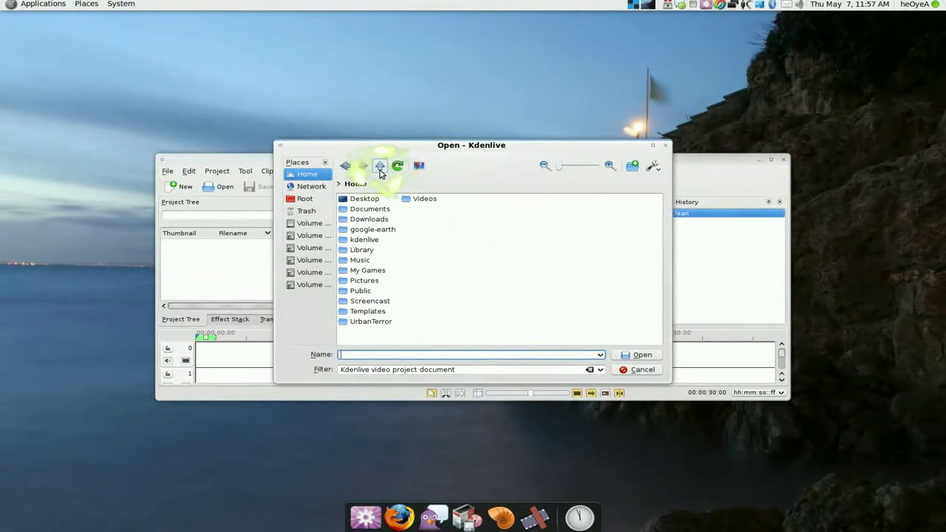
pyautogui.click(364, 239)
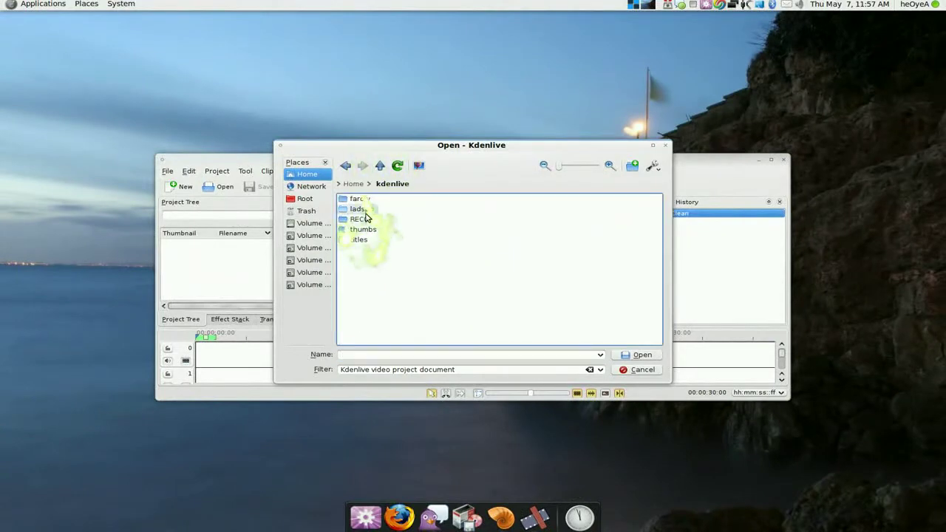
pyautogui.click(365, 201)
pyautogui.click(367, 197)
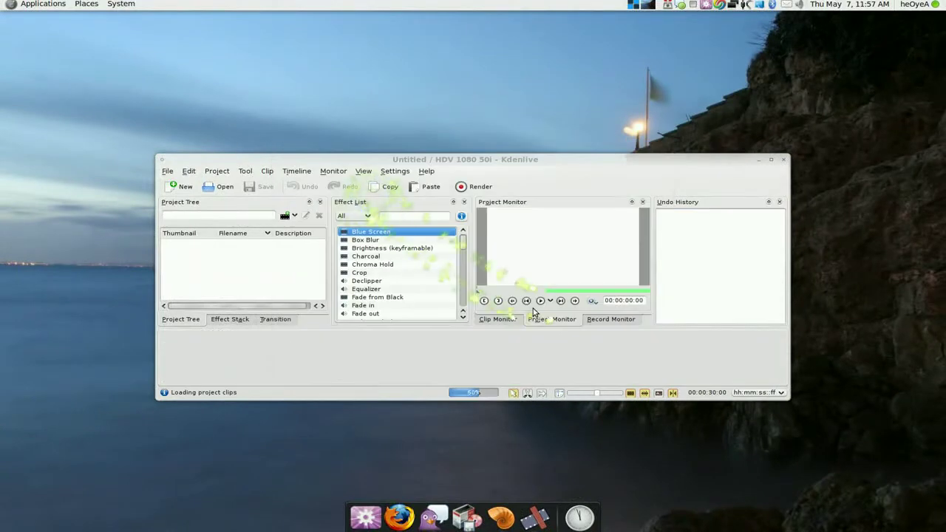
pyautogui.click(555, 366)
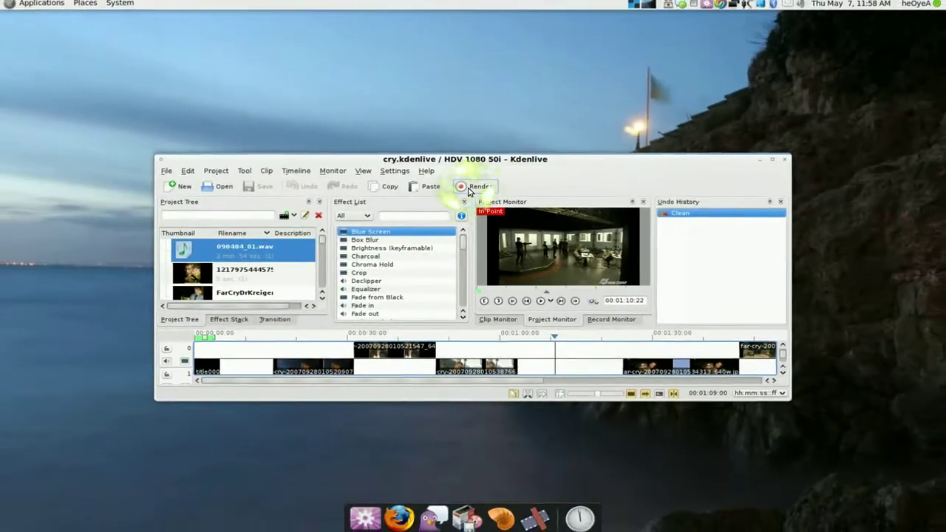
# - Set the render destination to Web sites with the YouTube 640x480 format
pyautogui.click(468, 189)
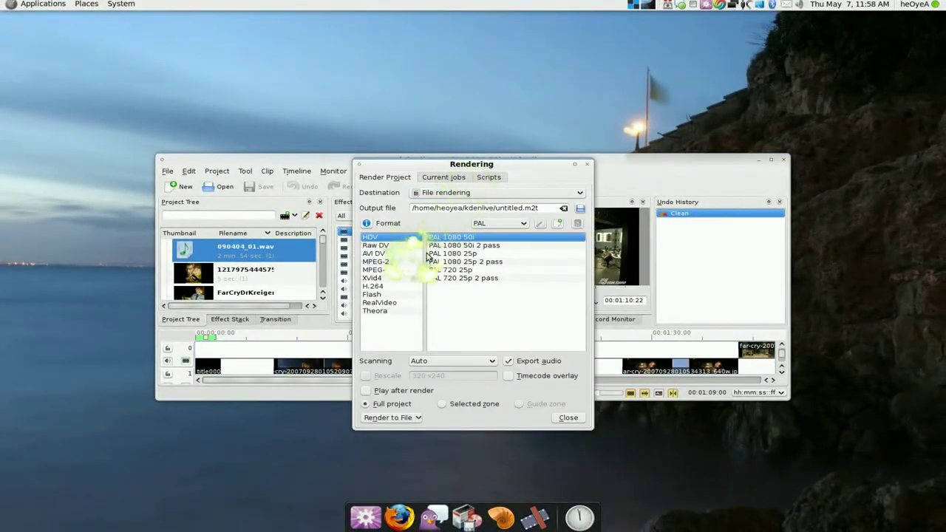
pyautogui.click(458, 192)
pyautogui.click(449, 231)
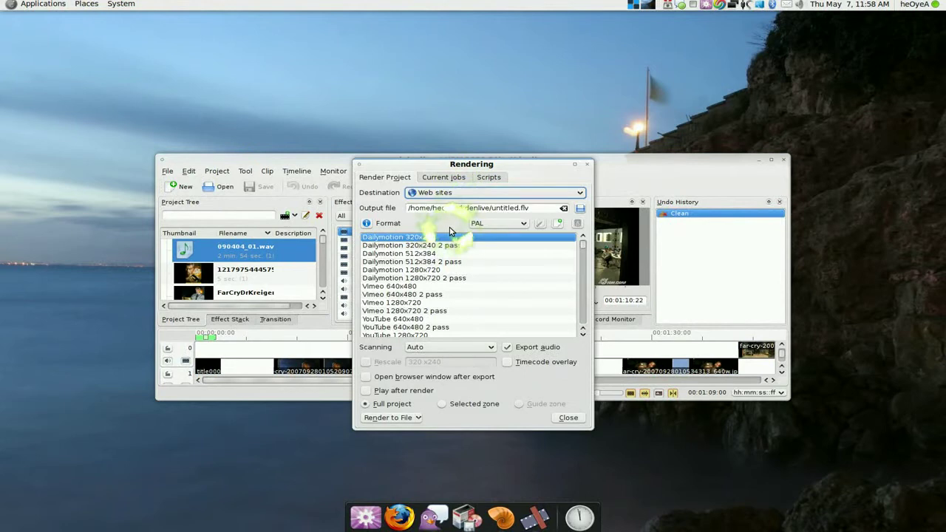
pyautogui.click(405, 323)
# - Rename the output file to udfdsf.mp4 and render the project to file
pyautogui.click(518, 208)
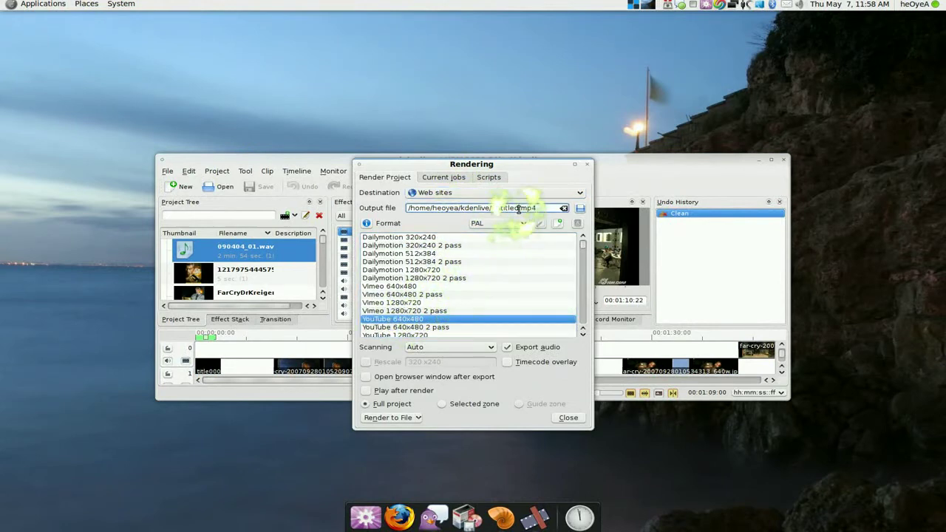
pyautogui.moveTo(519, 208); pyautogui.dragTo(507, 208)
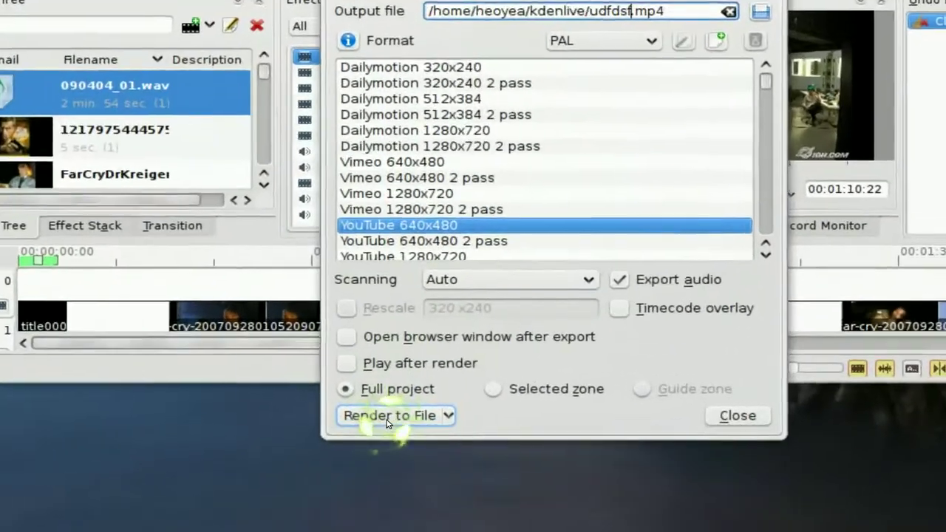
pyautogui.click(386, 418)
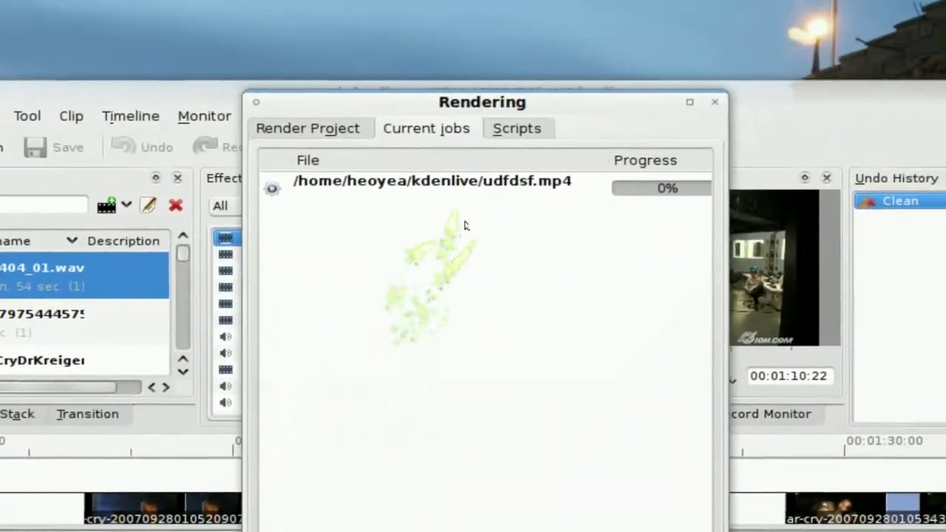
pyautogui.click(495, 189)
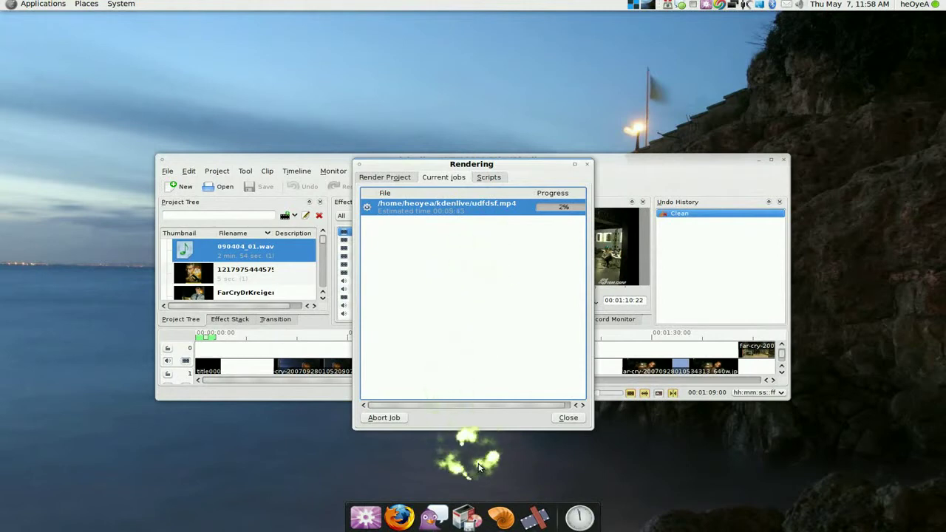
pyautogui.click(472, 515)
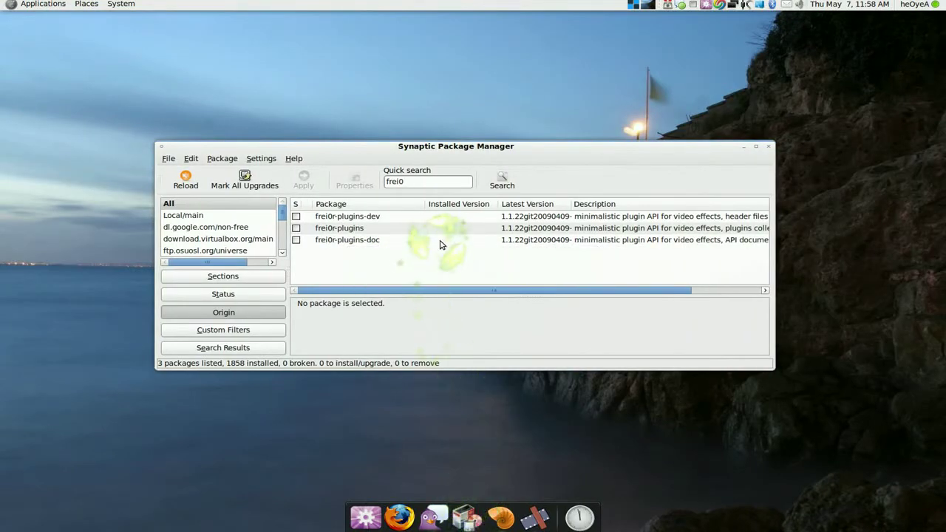
# - Check frei0r-plugins is no longer installed, then check the udfdsf.mp4 render progress
pyautogui.click(349, 227)
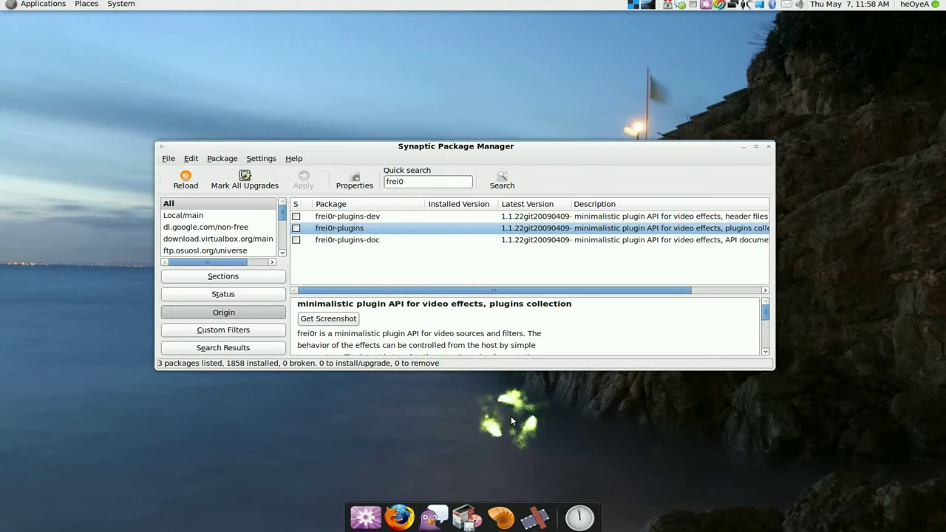
pyautogui.hotkey('alt', 'Tab')
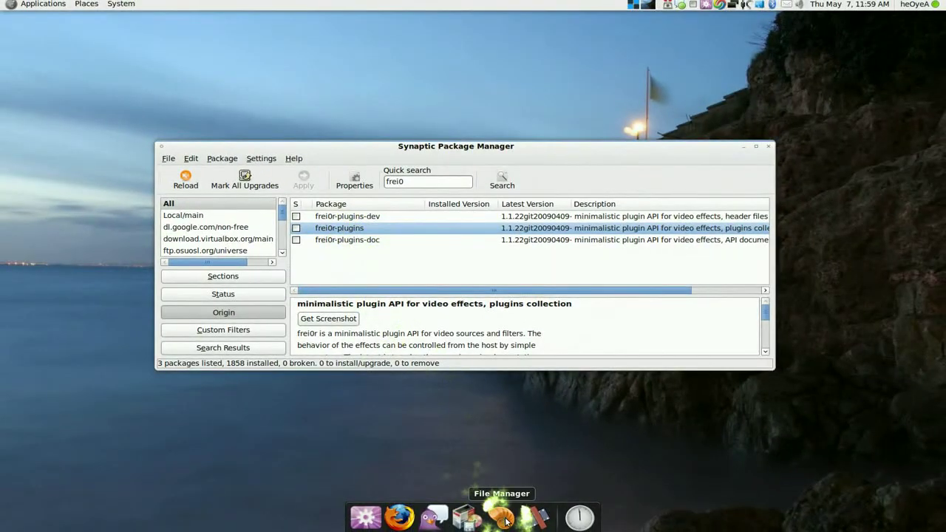
pyautogui.click(503, 519)
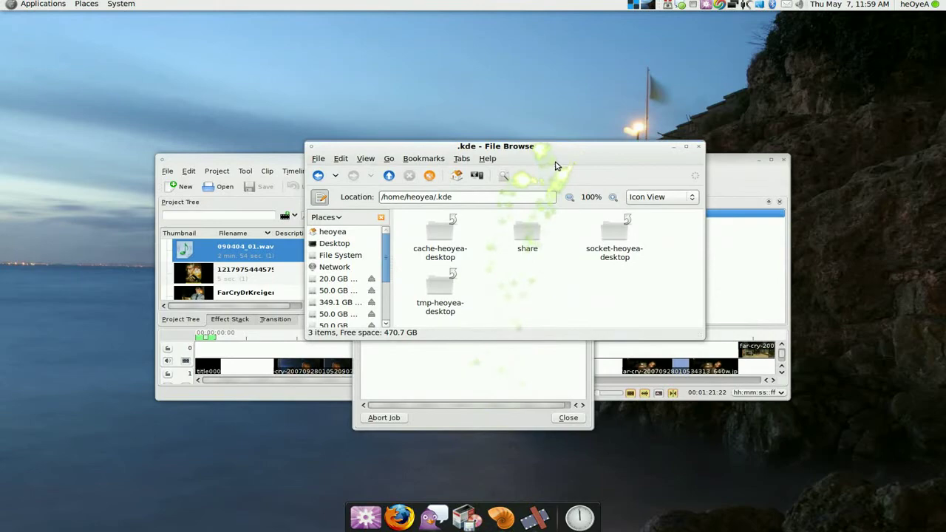
# - Move the file browser showing .kde to another workspace and switch to an empty one
pyautogui.moveTo(568, 154); pyautogui.dragTo(536, 157)
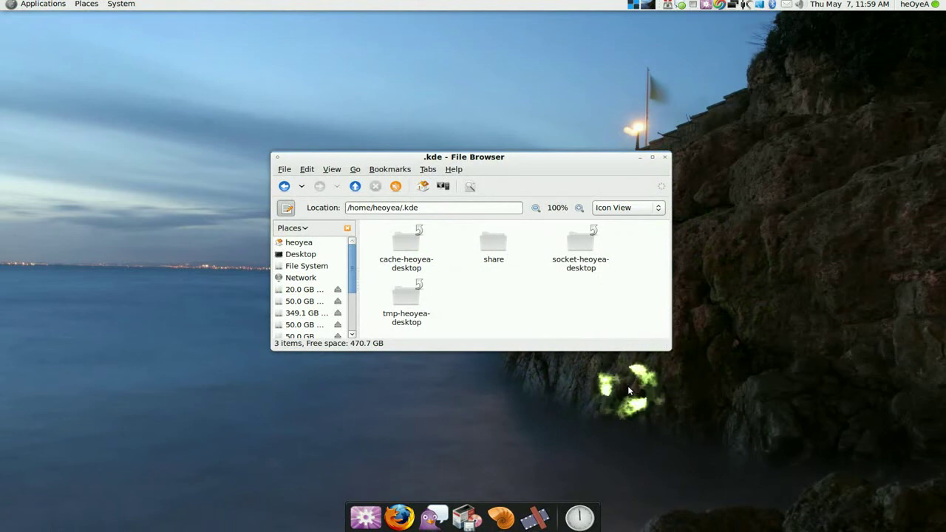
pyautogui.hotkey('ctrl', 'alt', 'Left')
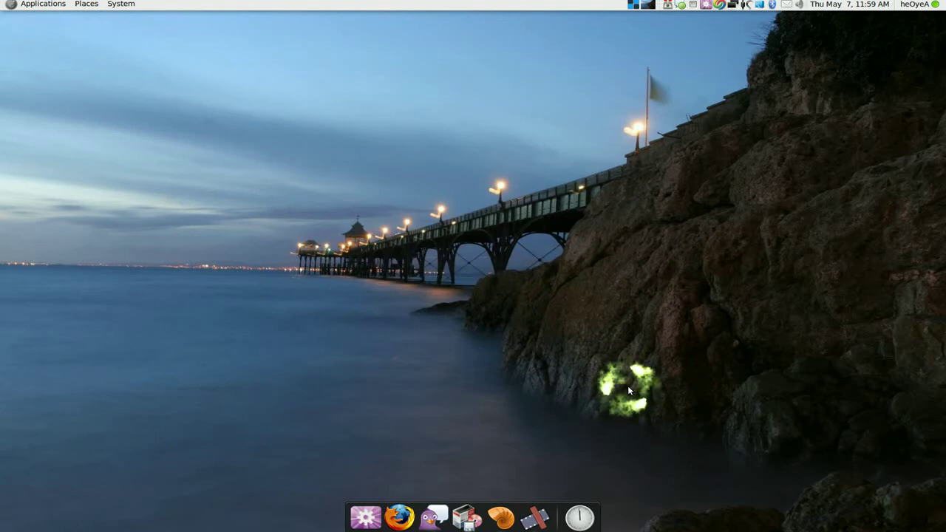